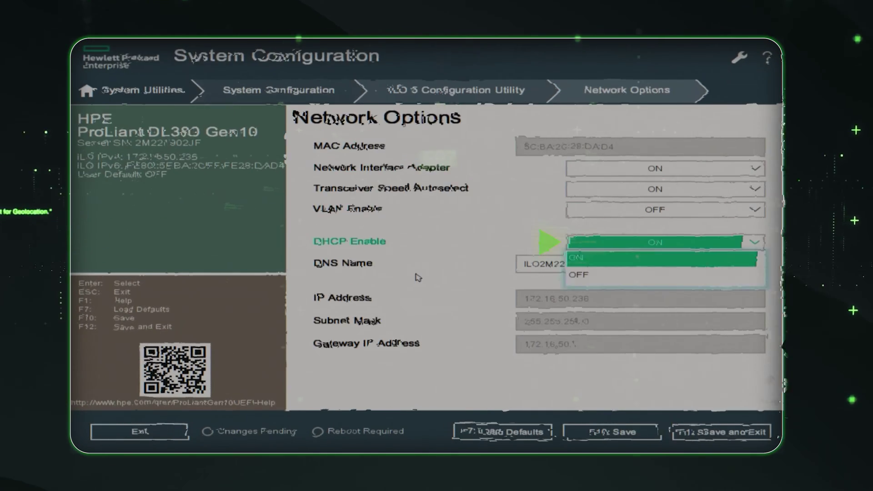
Step: Turn iLO DHCP off, enter 172.16.50.220 / 255.255.255.0 / gateway 172.16.50.1, and save, resetting iLO
key("Return")
key("Down")
key("Down")
type("172.16.50.220")
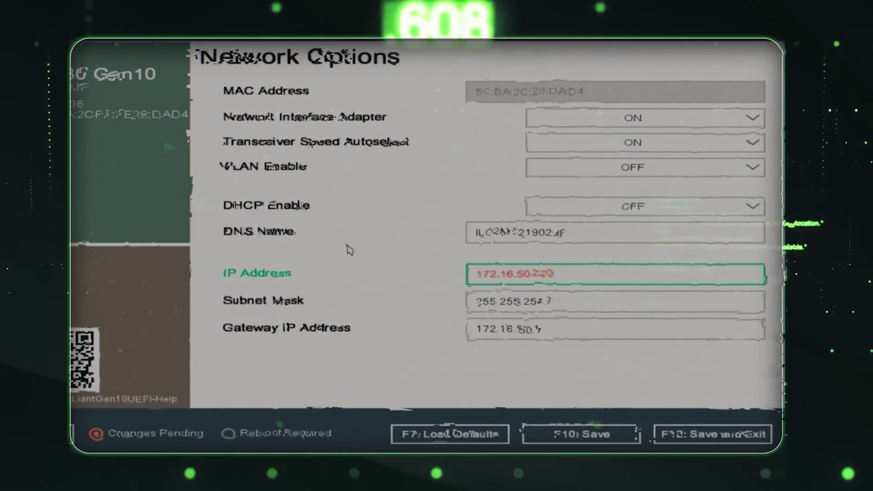
key("Tab")
type("255.255.255.0")
key("Tab")
type("172.")
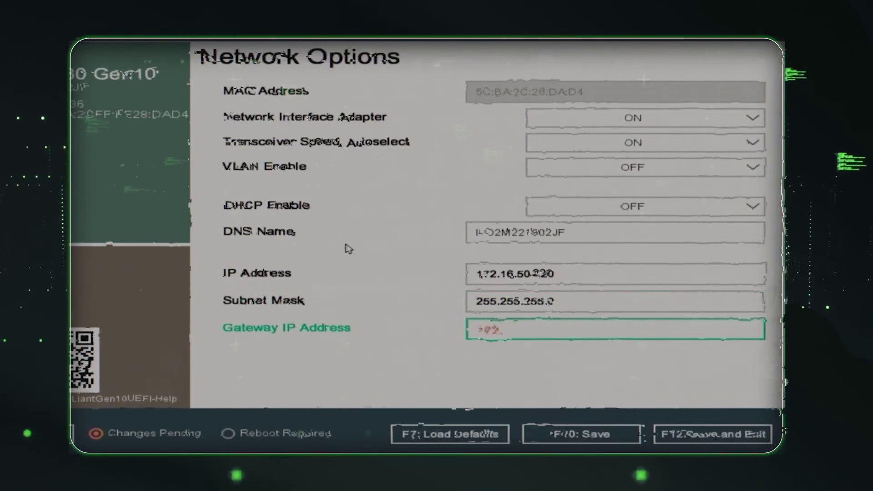
type("16.50.1")
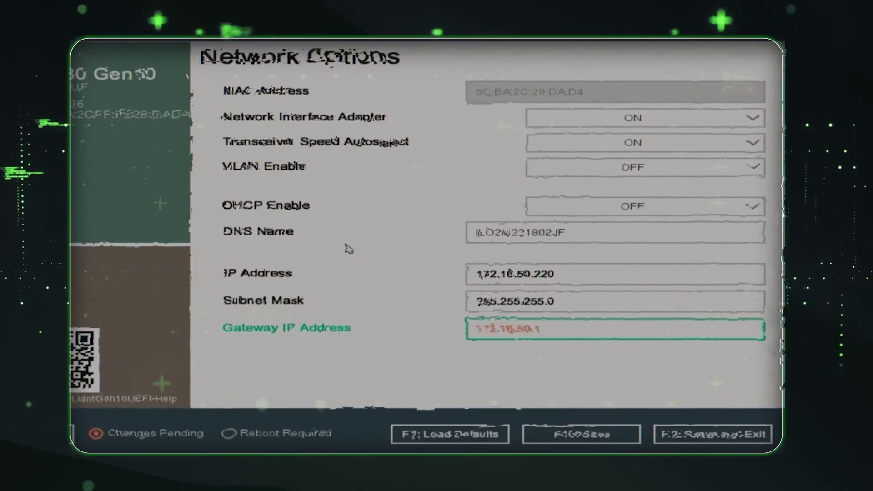
key("Escape")
key("Return")
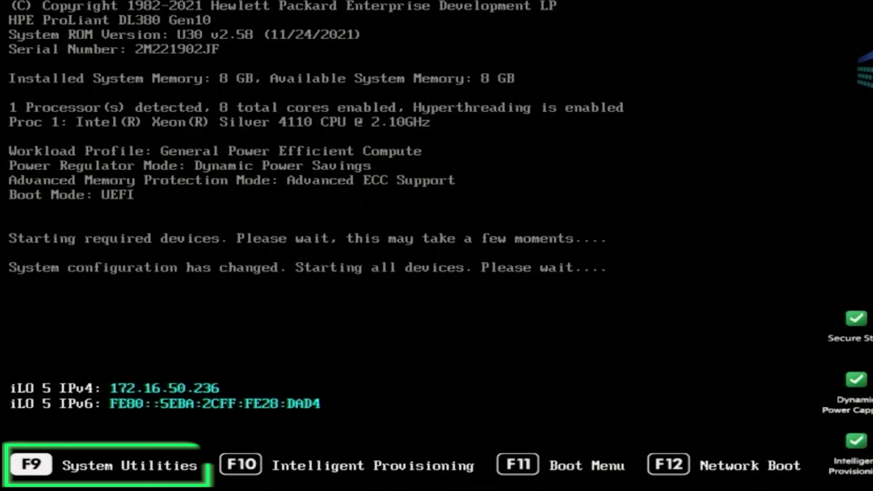
Step: Enter System Utilities with F9 at POST and go to iLO 5 Configuration Utility > Network Options
key("F9")
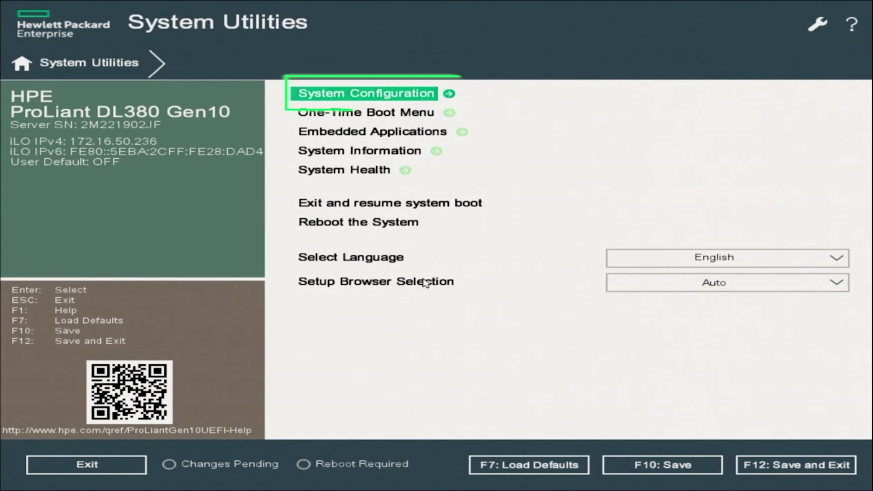
key("Return")
key("Down")
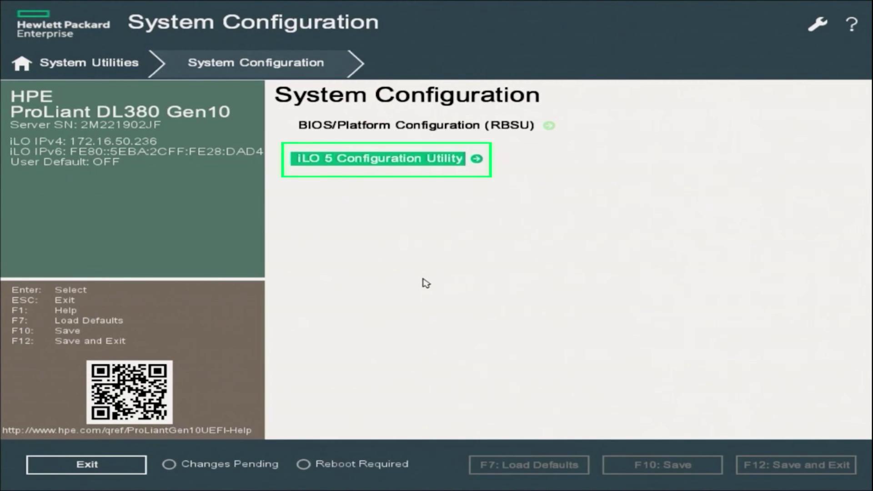
key("Return")
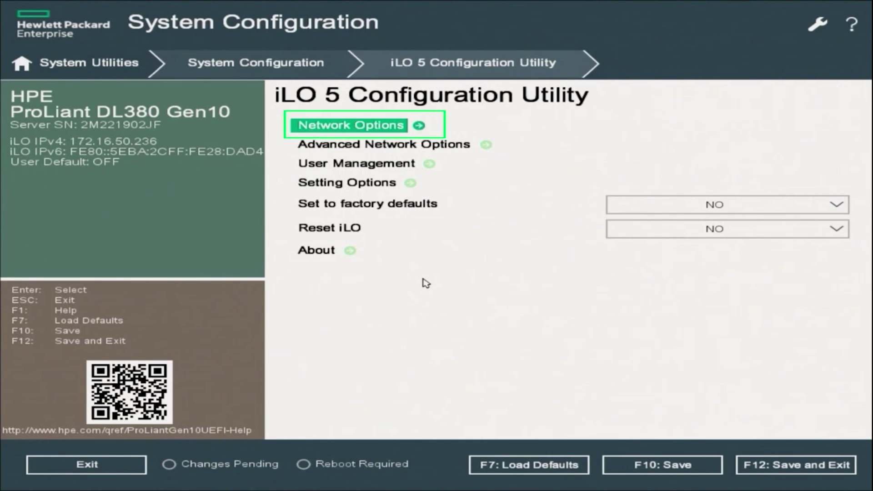
key("Return")
Step: Set DHCP Enable to OFF on the iLO Network Options page
key("Down")
key("Down")
key("Down")
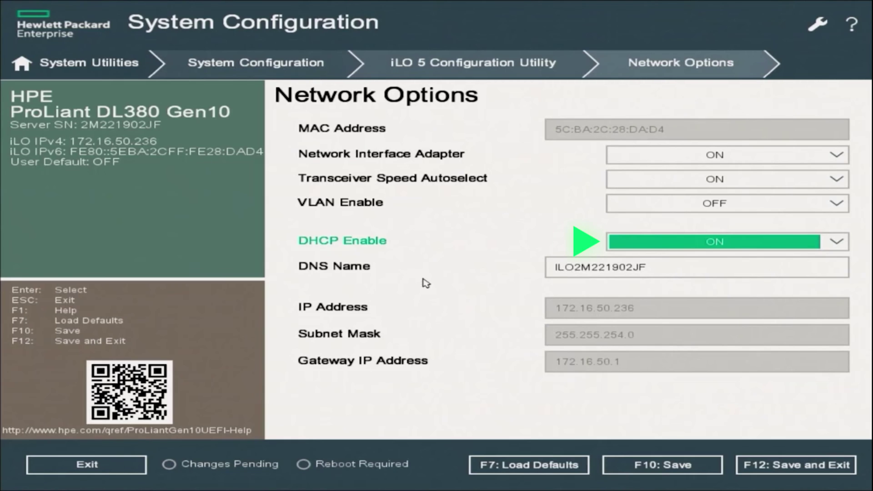
key("Return")
key("Down")
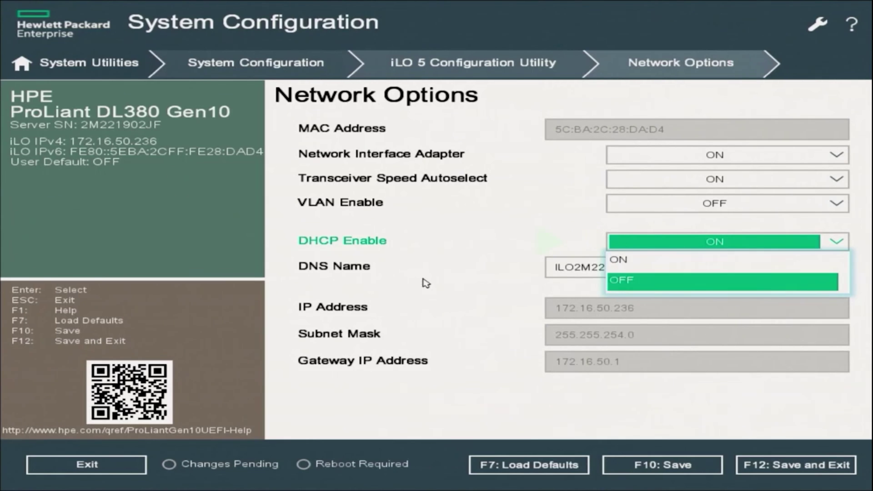
key("Return")
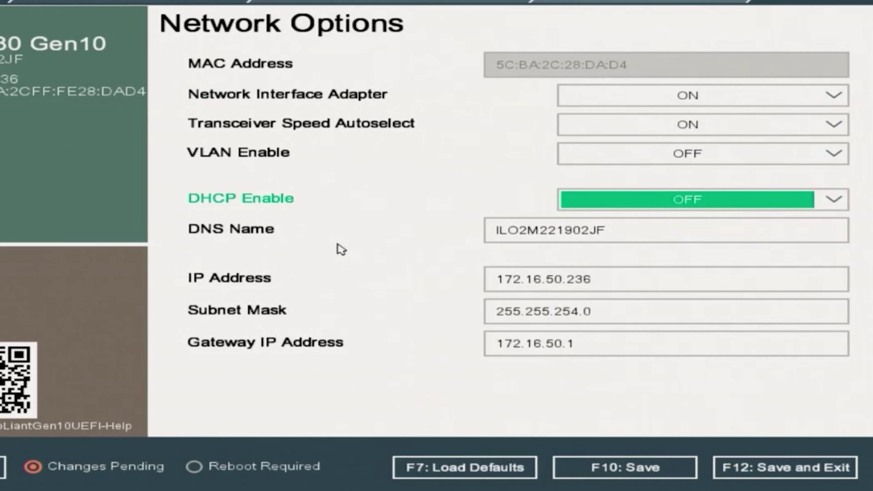
Step: Replace the old iLO IP Address 172.16.50.236 with 172.16.50.220
key("Down")
key("Down")
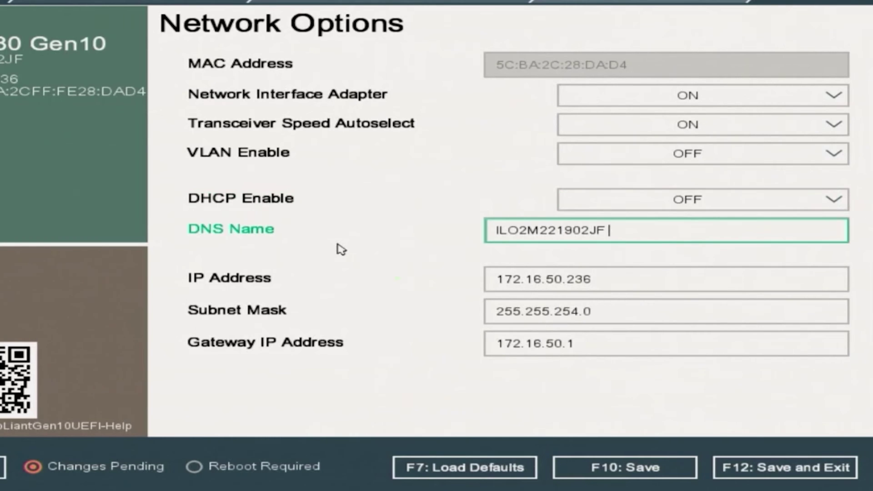
key("BackSpace")
key("BackSpace")
key("BackSpace")
key("BackSpace")
key("BackSpace")
key("BackSpace")
key("BackSpace")
key("BackSpace")
key("BackSpace")
key("BackSpace")
key("BackSpace")
key("BackSpace")
key("BackSpace")
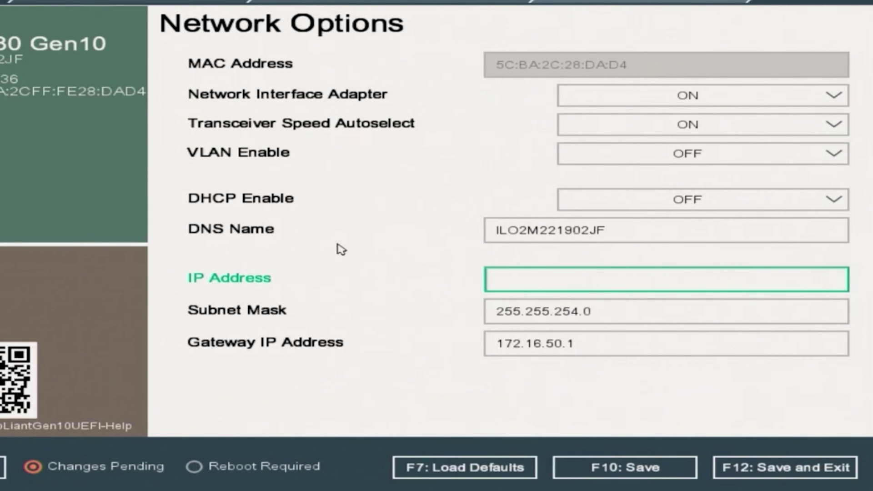
type("172.16.50.220")
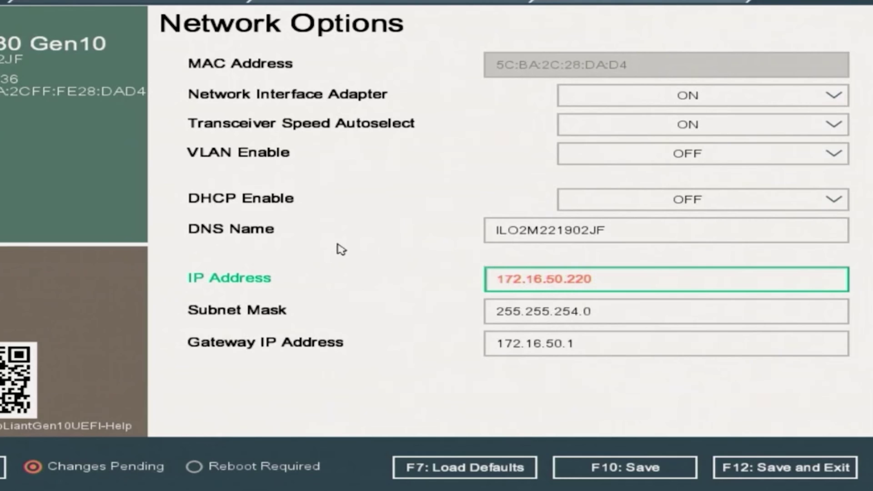
Step: Change the iLO Subnet Mask from 255.255.254.0 to 255.255.255.0
key("Tab")
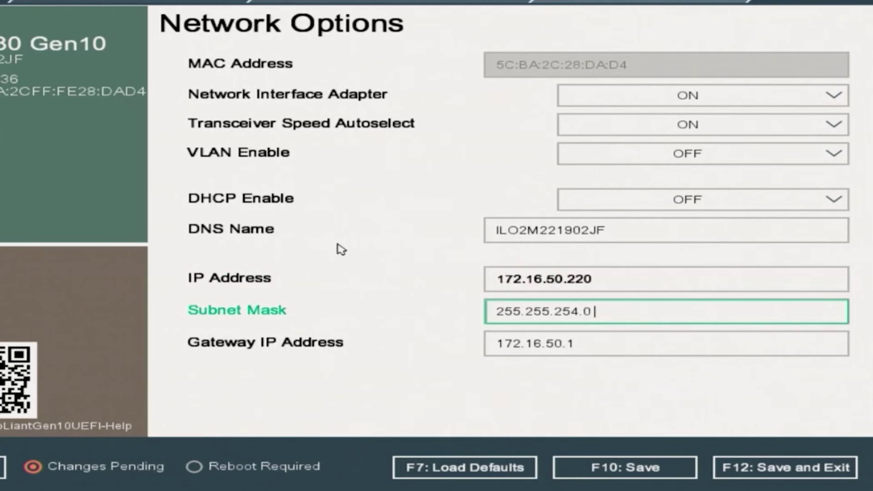
key("BackSpace")
key("BackSpace")
key("BackSpace")
key("BackSpace")
key("BackSpace")
key("BackSpace")
key("BackSpace")
key("BackSpace")
key("BackSpace")
key("BackSpace")
key("BackSpace")
key("BackSpace")
key("BackSpace")
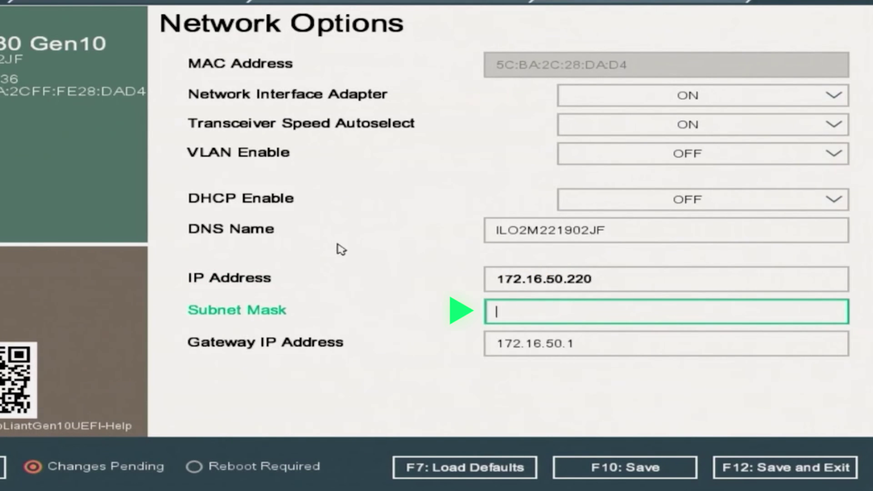
type("255.2")
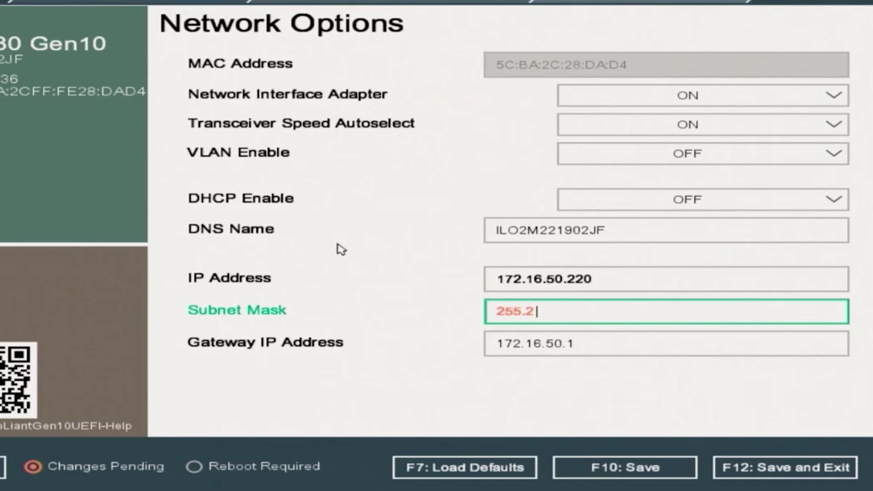
type("55.255.0")
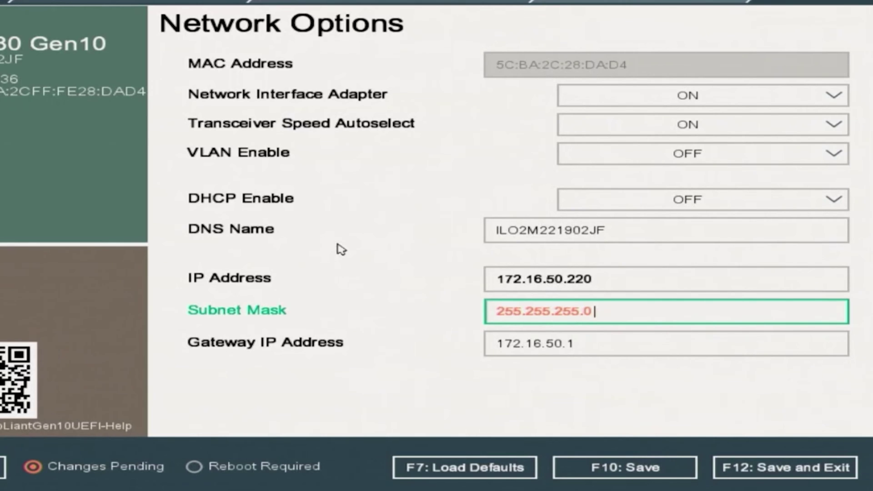
key("Tab")
Step: Enter gateway 172.16.50.1 and bring up the F12 save-changes prompt
key("BackSpace")
key("BackSpace")
key("BackSpace")
key("BackSpace")
key("BackSpace")
key("BackSpace")
key("BackSpace")
key("BackSpace")
key("BackSpace")
key("BackSpace")
key("BackSpace")
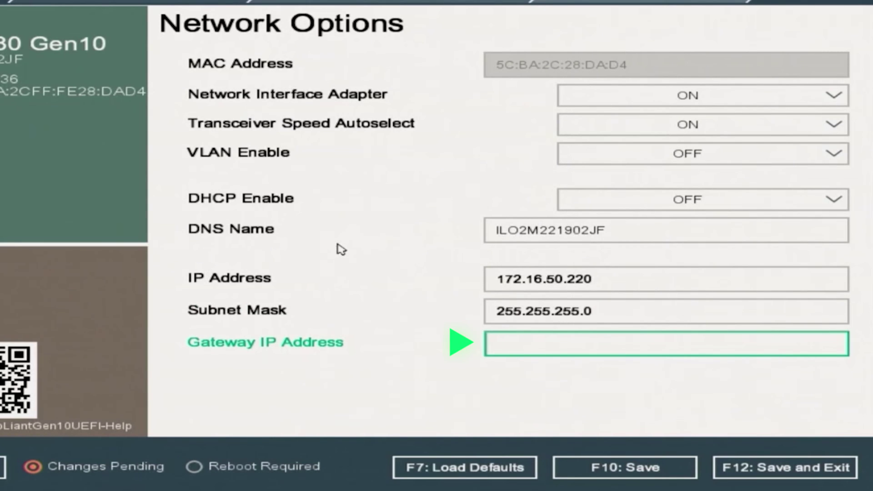
type("172.")
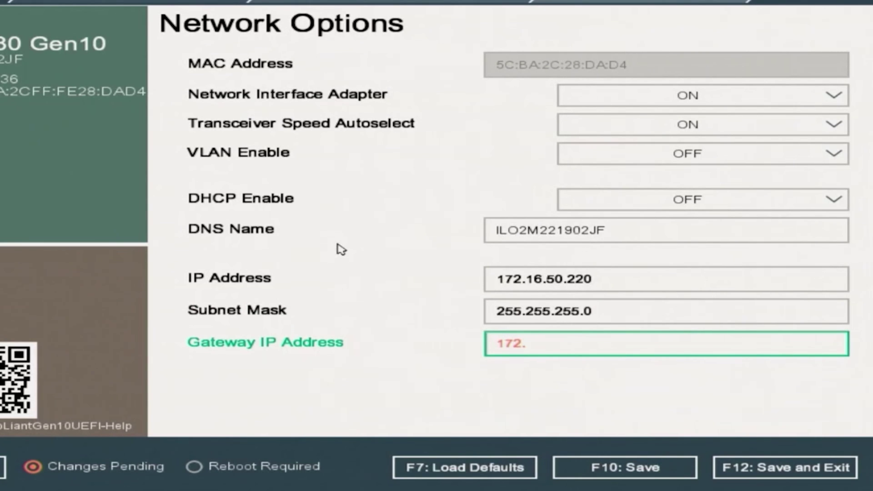
type("16.50.1")
key("F12")
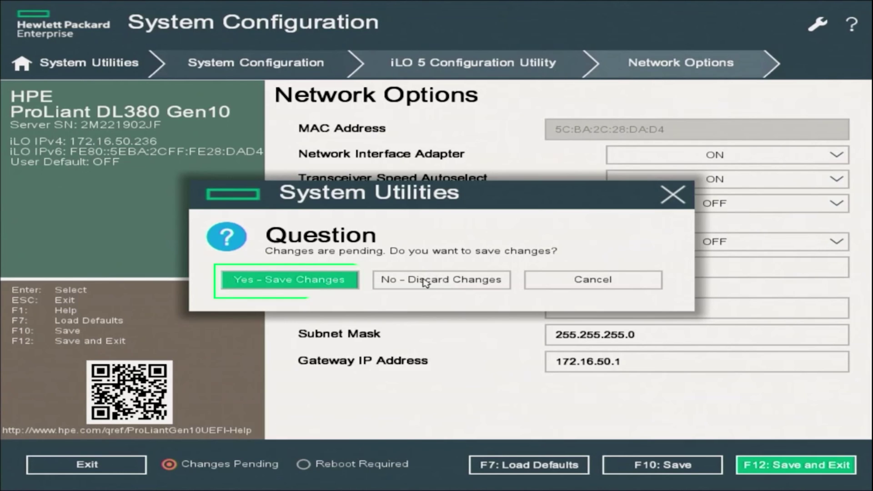
Step: Choose Yes - Save Changes and acknowledge the iLO reset warning
key("Return")
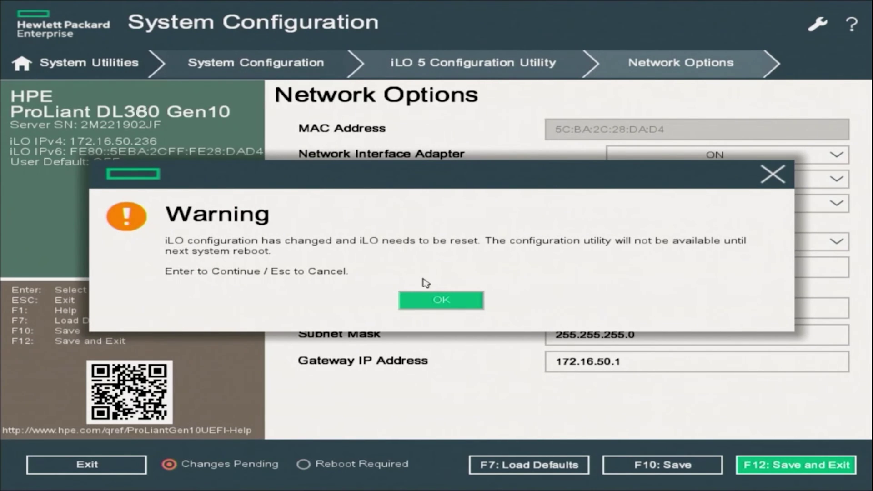
key("Return")
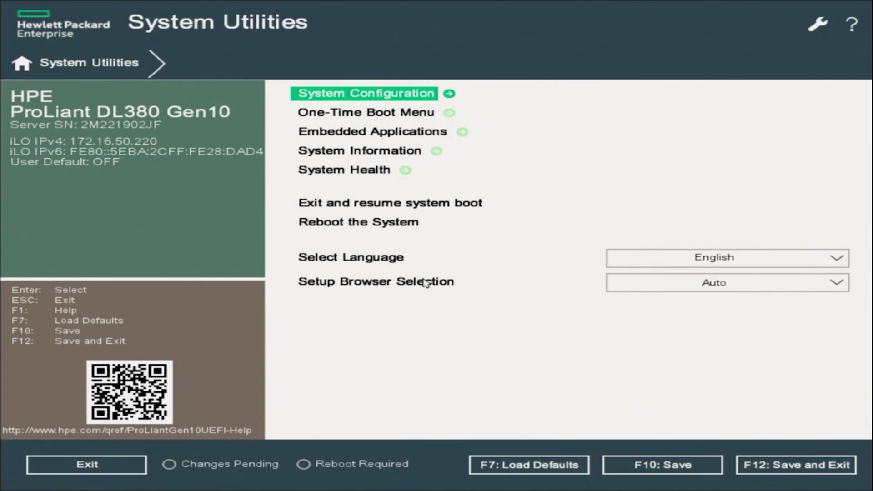
Step: Navigate System Configuration > iLO 5 Configuration Utility > Network Options
key("Return")
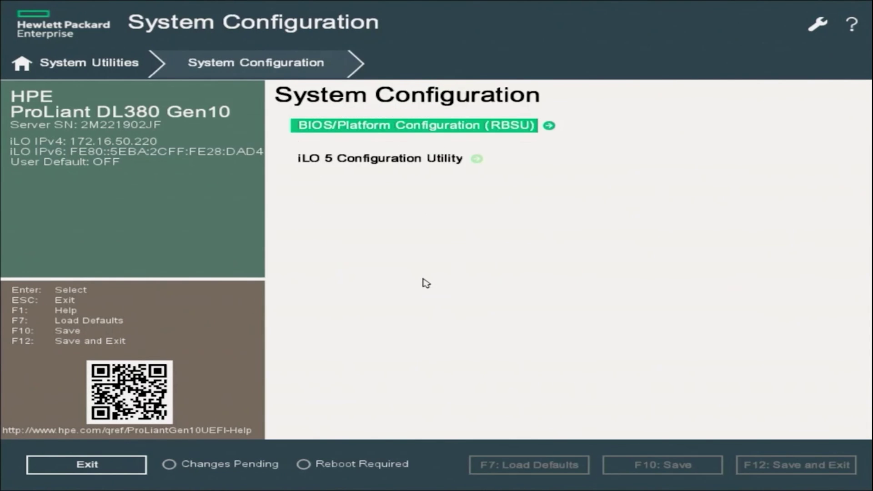
key("Down")
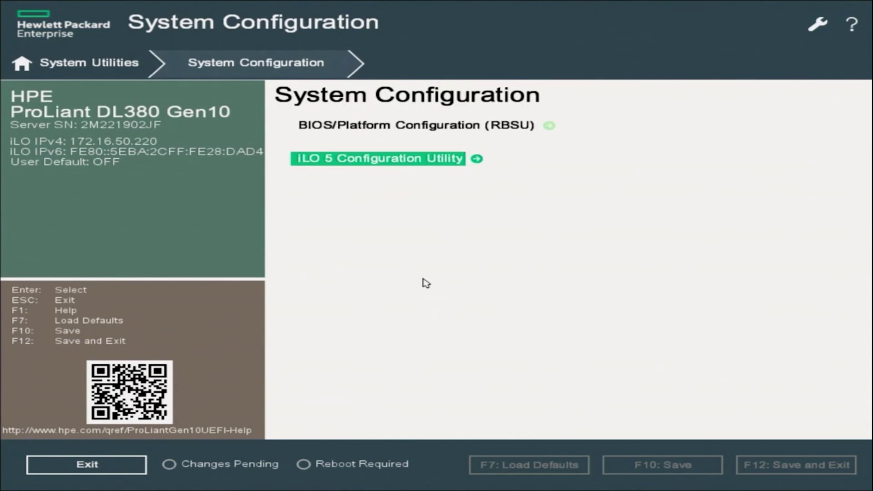
key("Return")
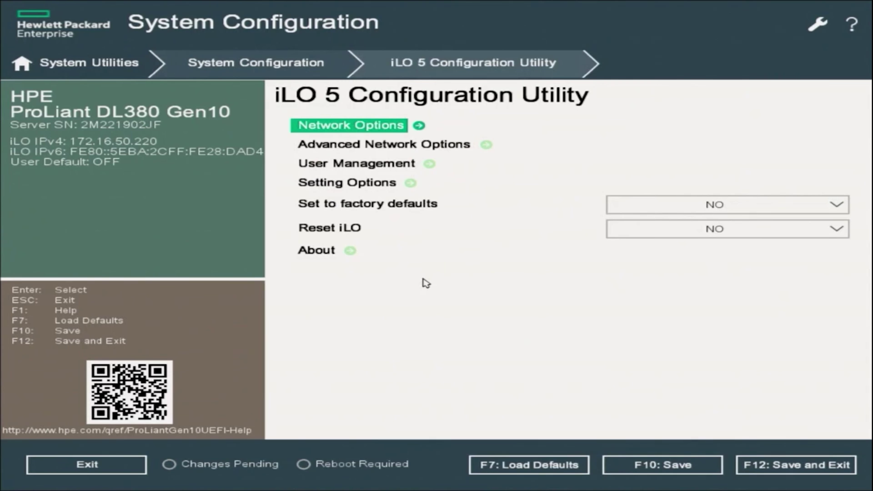
key("Return")
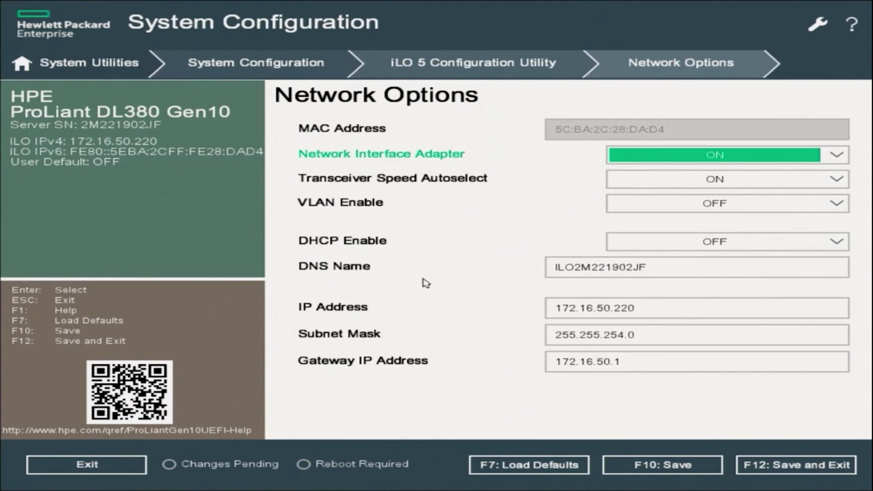
Step: Set DHCP Enable to ON, save with F12 and Yes, and dismiss the iLO reset warning
key("Down")
key("Down")
key("Down")
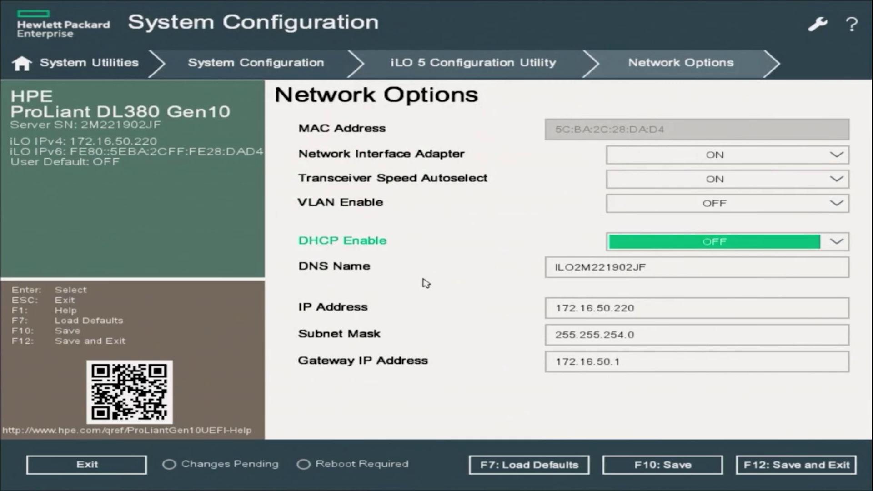
key("Return")
key("Up")
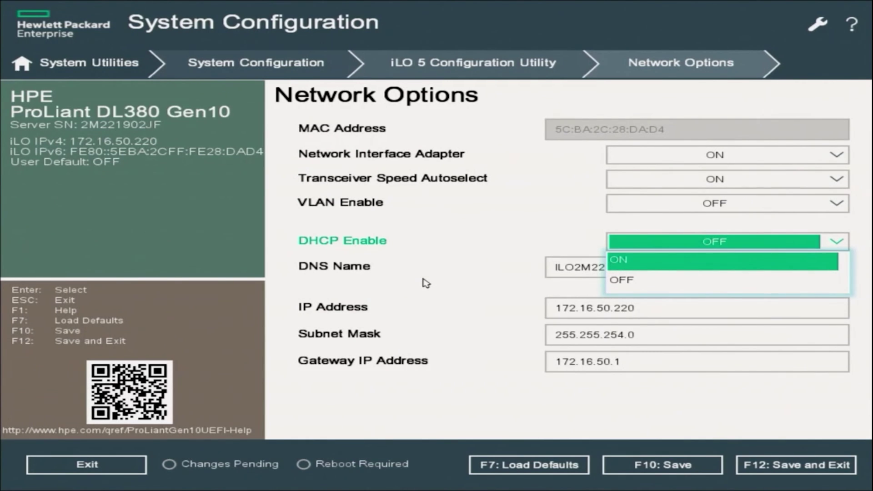
key("Return")
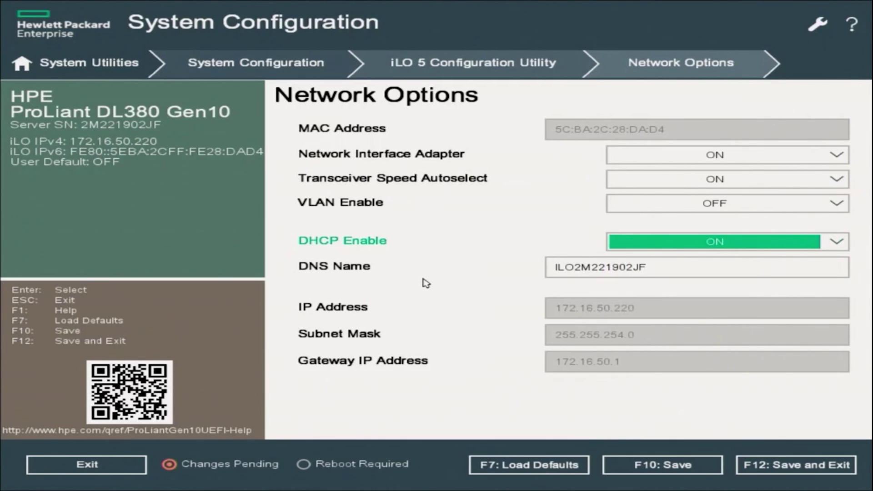
key("F12")
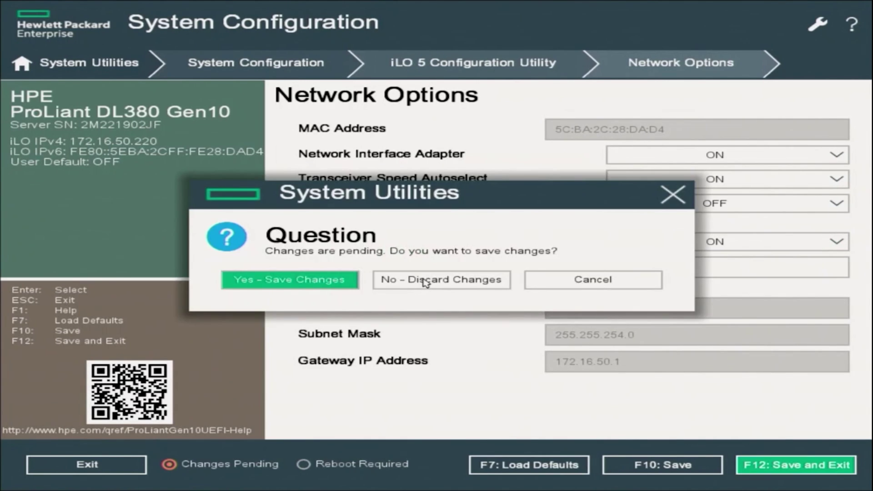
key("Return")
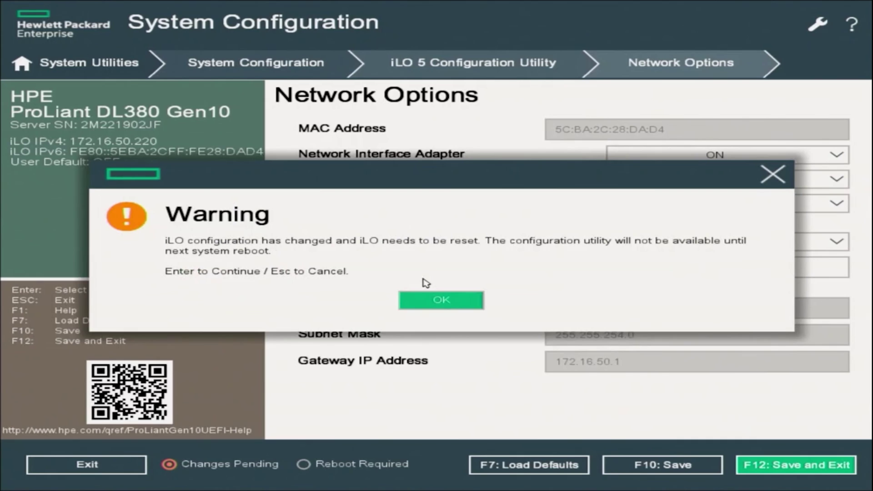
key("Return")
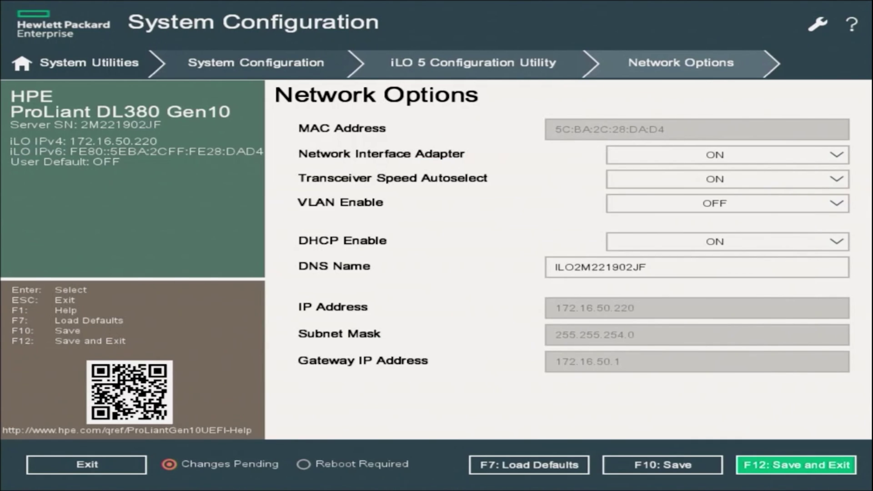